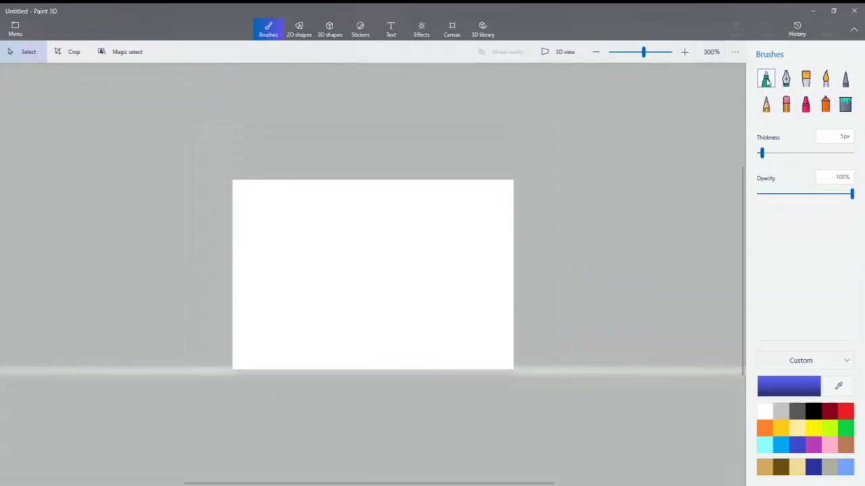
Choose the Marker brush and set its colour to light grey
left_click(766, 79)
left_click(781, 410)
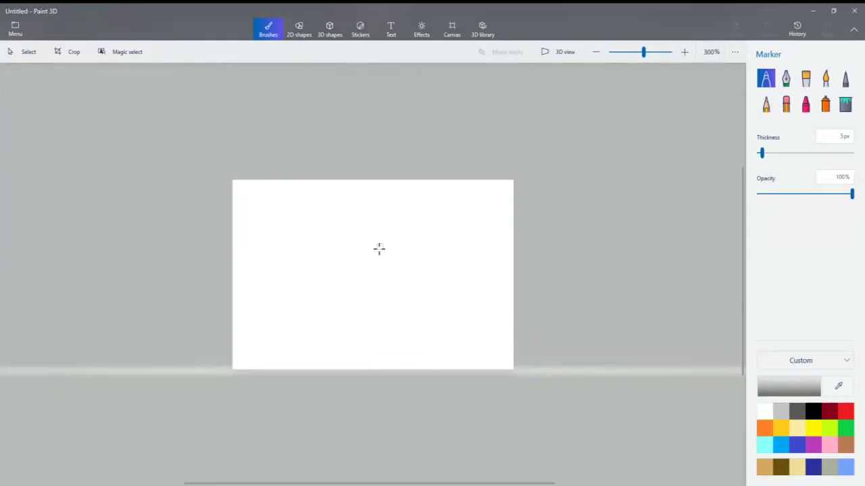
Sketch a round gear with a stem and spokes, plus an oval crown to its right
mouse_move(362, 254)
left_mouse_down()
mouse_move(384, 237)
mouse_move(381, 274)
left_mouse_up()
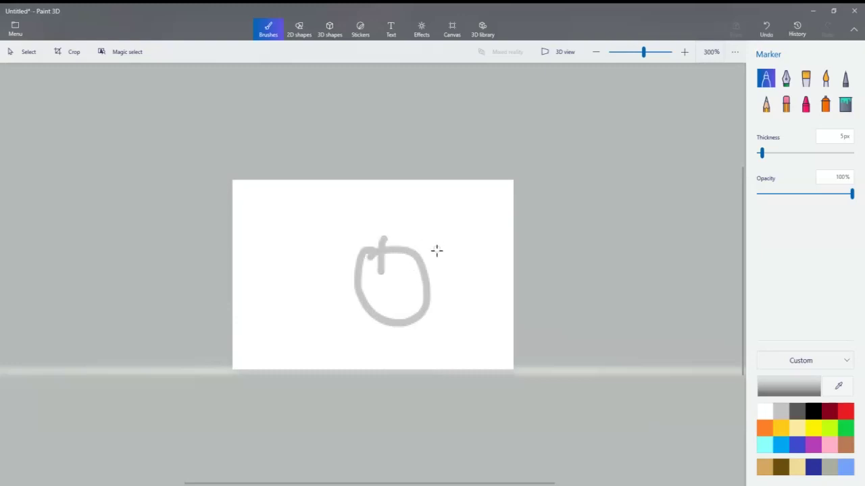
mouse_move(438, 251)
left_mouse_down()
mouse_move(420, 262)
mouse_move(445, 303)
mouse_move(402, 327)
mouse_move(334, 312)
left_mouse_up()
left_click_drag(340, 243, 372, 273)
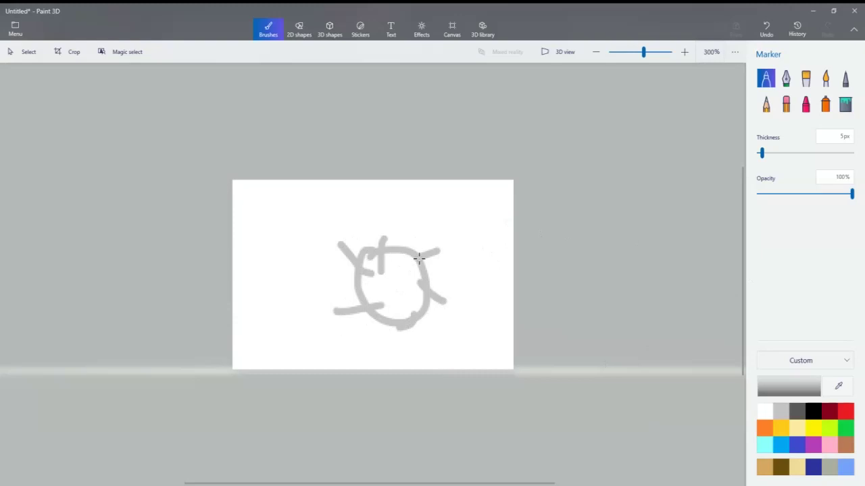
mouse_move(462, 255)
left_mouse_down()
mouse_move(455, 289)
mouse_move(478, 266)
mouse_move(464, 257)
left_mouse_up()
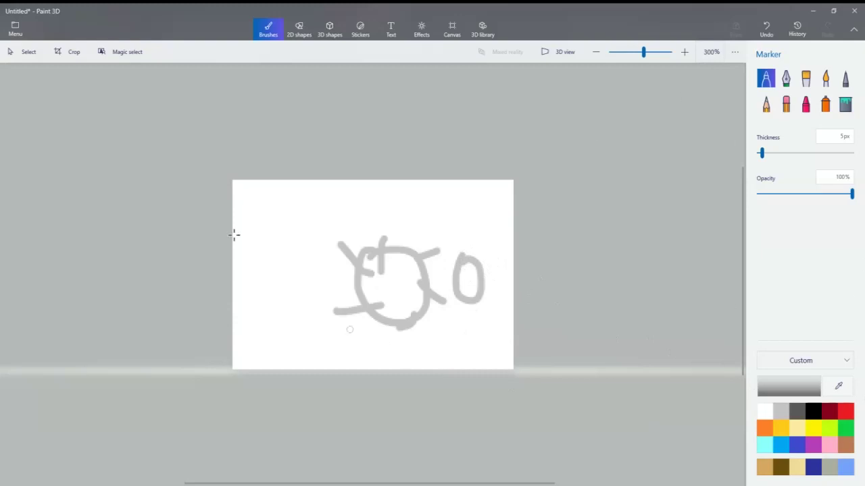
Box-select the whole gear sketch and delete it, leaving the canvas blank
left_click(22, 61)
left_click_drag(125, 122, 621, 415)
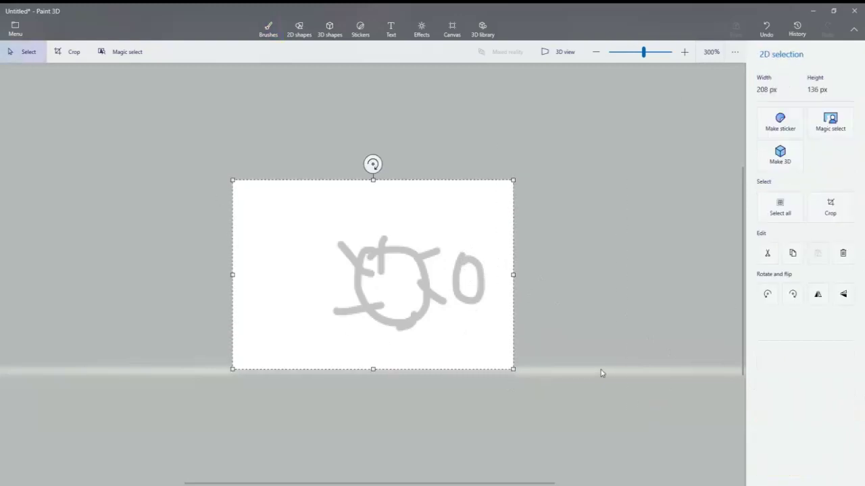
key("Delete")
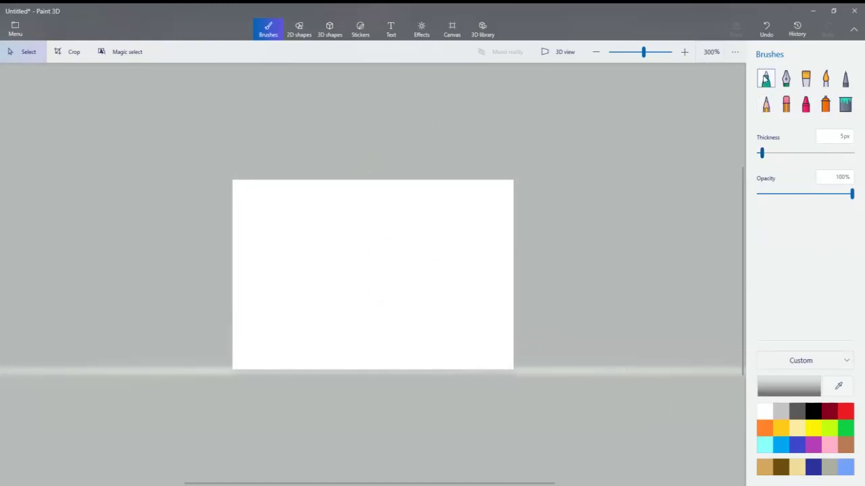
left_click(766, 79)
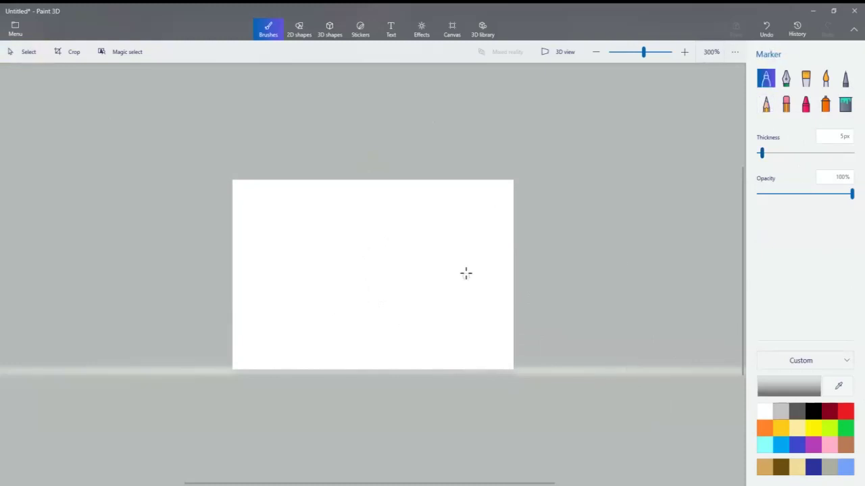
Draw the oval crown, a leftward connecting stroke, a small loop and a curved gear
left_click_drag(466, 272, 466, 270)
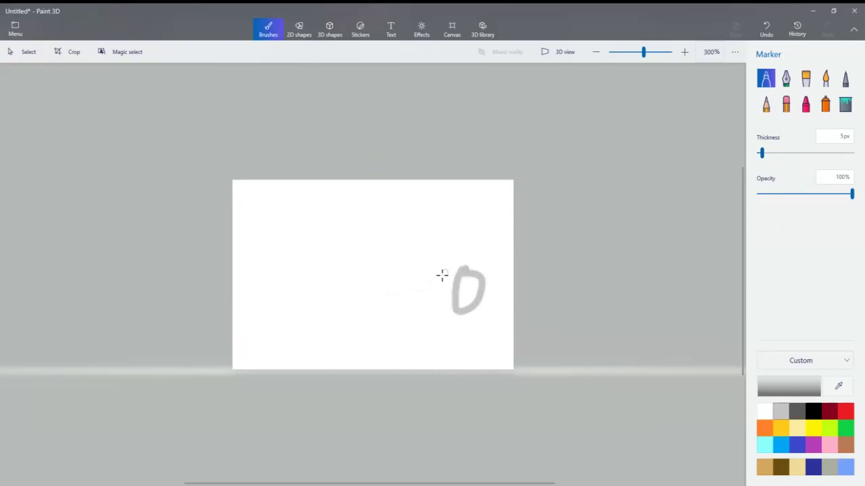
mouse_move(459, 278)
left_mouse_down()
mouse_move(388, 271)
mouse_move(403, 284)
mouse_move(414, 277)
left_mouse_up()
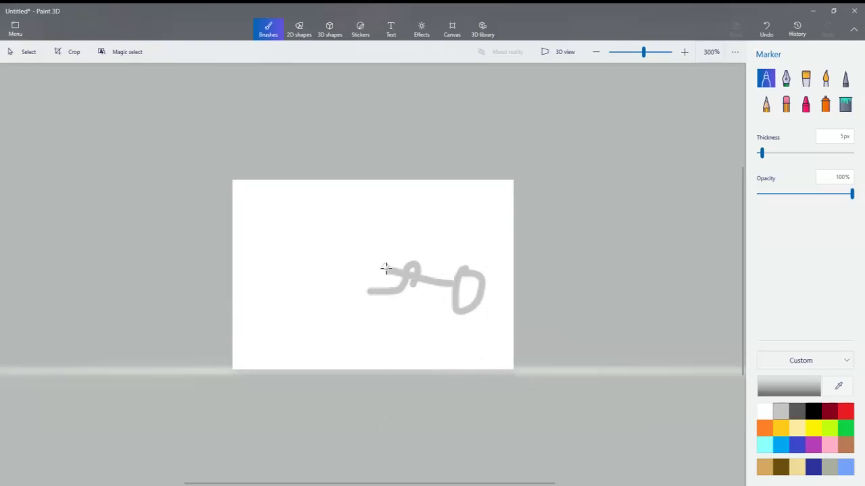
left_click_drag(385, 269, 382, 265)
mouse_move(375, 272)
left_mouse_down()
mouse_move(370, 304)
mouse_move(338, 265)
left_mouse_up()
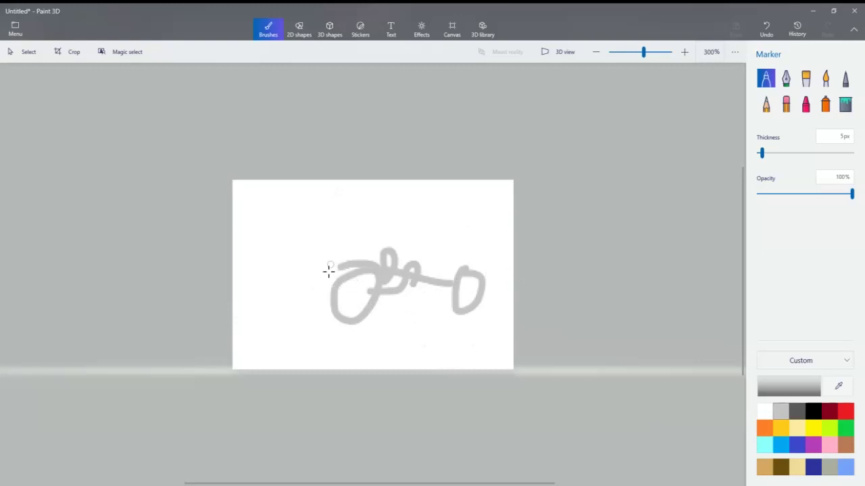
Add more gear loops to the left and above, undoing one large loop
mouse_move(328, 271)
left_mouse_down()
mouse_move(344, 286)
mouse_move(349, 245)
mouse_move(302, 258)
mouse_move(323, 305)
mouse_move(337, 270)
left_mouse_up()
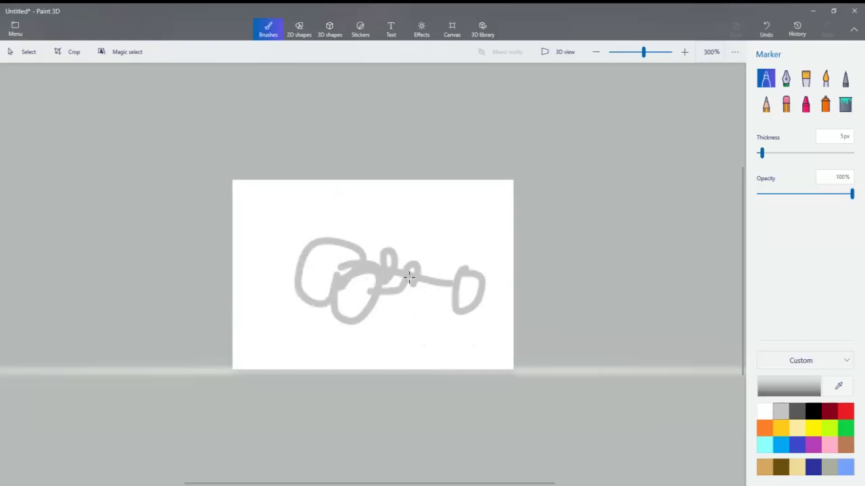
key("ctrl+z")
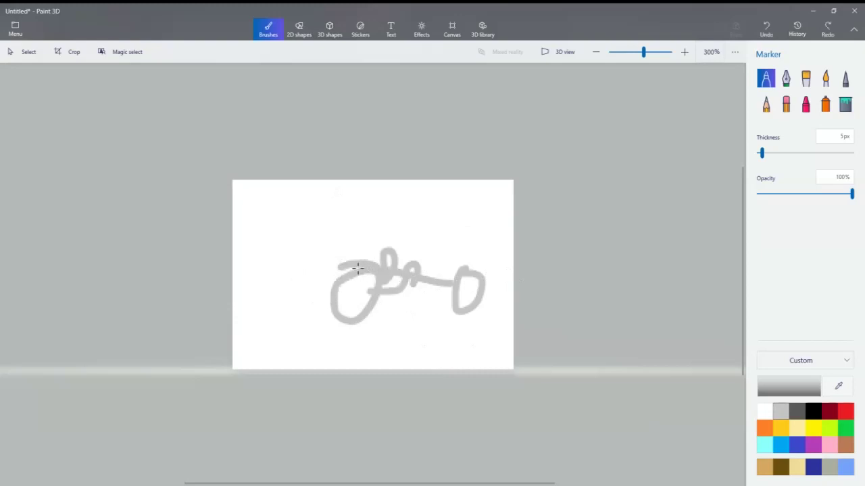
mouse_move(358, 268)
left_mouse_down()
mouse_move(341, 263)
mouse_move(323, 290)
mouse_move(343, 297)
left_mouse_up()
mouse_move(322, 265)
left_mouse_down()
mouse_move(315, 257)
mouse_move(280, 278)
mouse_move(305, 284)
mouse_move(319, 252)
left_mouse_up()
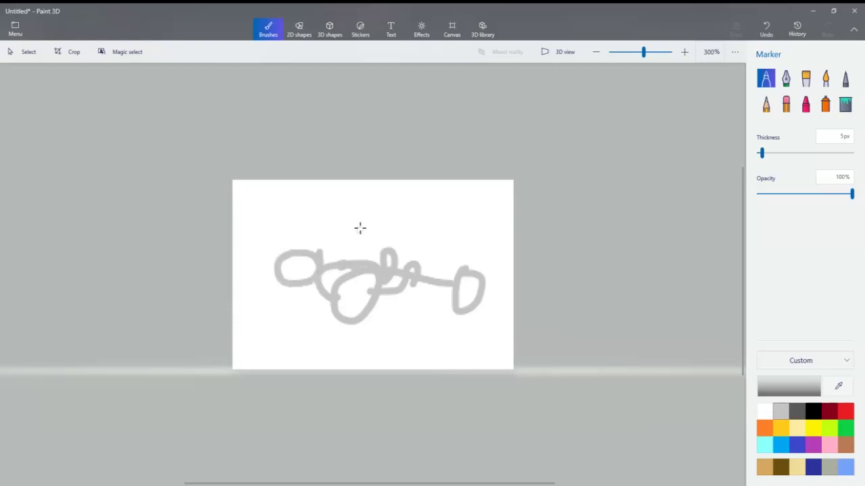
mouse_move(368, 219)
left_mouse_down()
mouse_move(352, 232)
mouse_move(356, 254)
mouse_move(381, 223)
mouse_move(358, 218)
left_mouse_up()
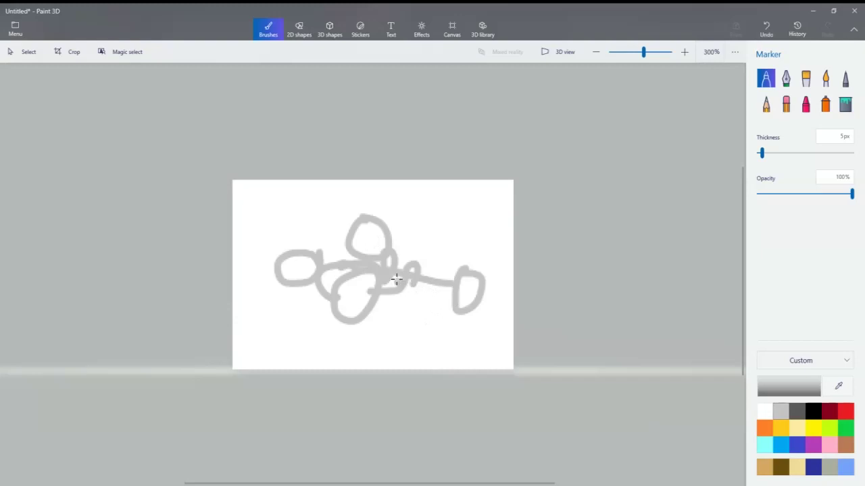
mouse_move(401, 272)
left_mouse_down()
mouse_move(389, 236)
mouse_move(385, 264)
mouse_move(401, 237)
mouse_move(404, 258)
left_mouse_up()
Box-select the entire gear-and-crown doodle and delete it
left_click(15, 54)
mouse_move(84, 159)
left_mouse_down()
mouse_move(585, 342)
mouse_move(622, 369)
left_mouse_up()
key("Delete")
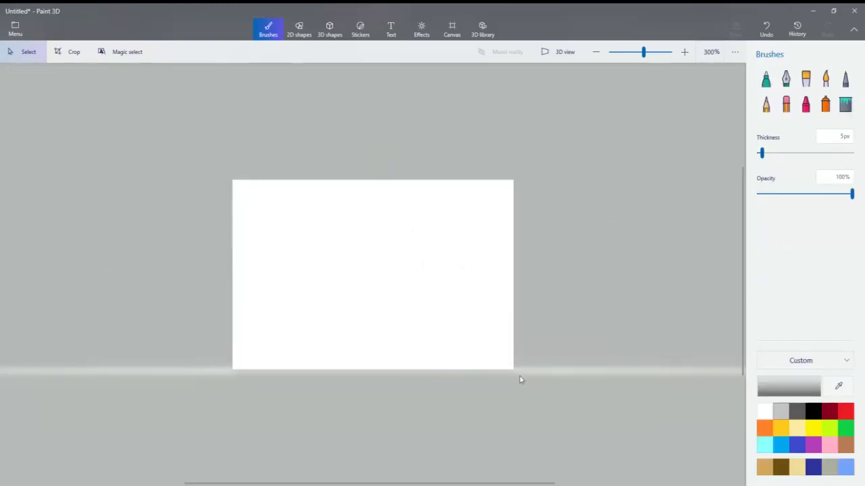